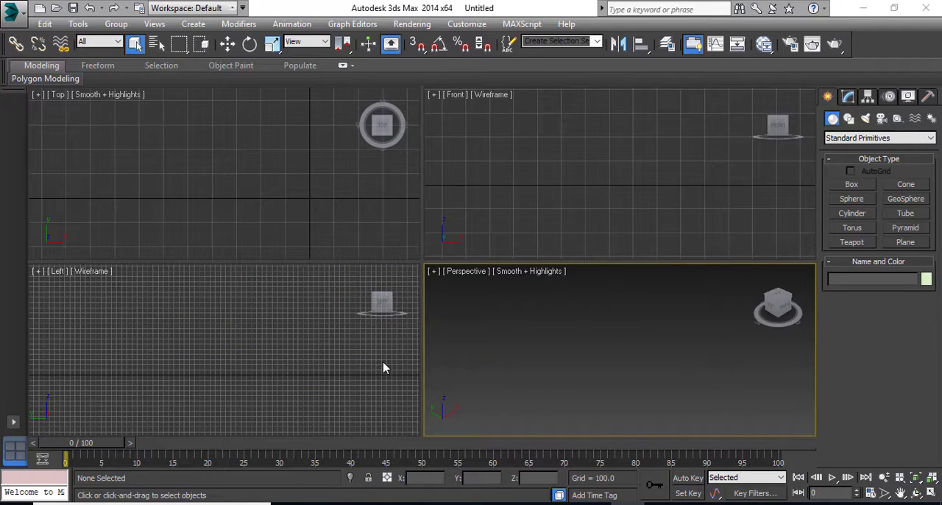
Start importing the AutoCAD drawing "project 1" DWG from the Desktop into the scene
click(16, 16)
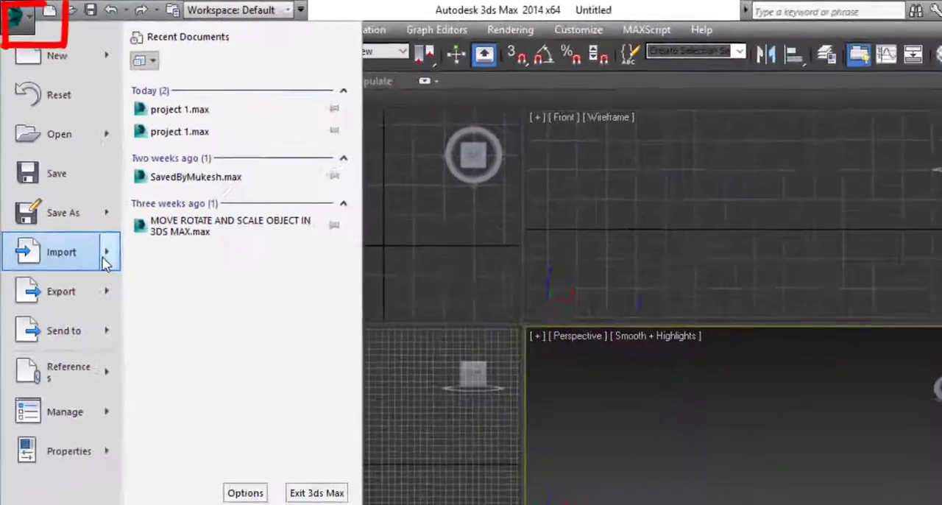
mouse_move(105, 259)
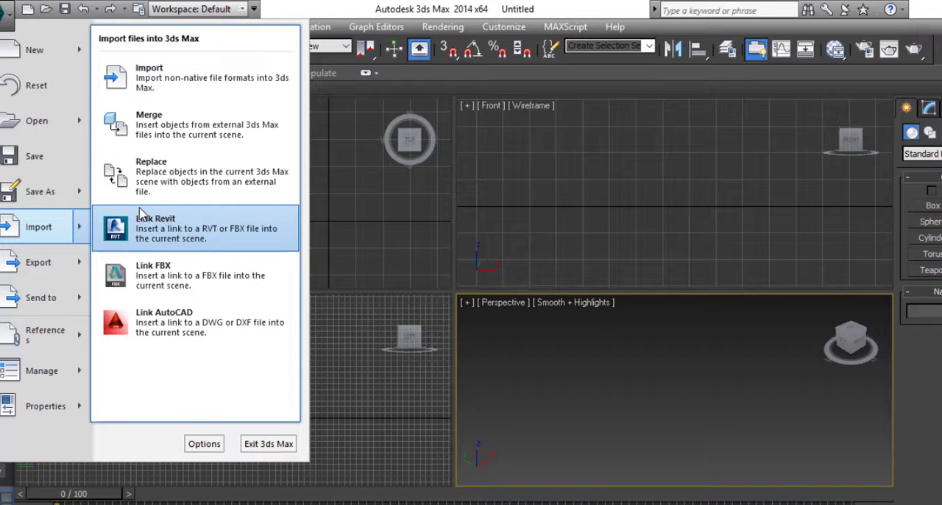
click(179, 74)
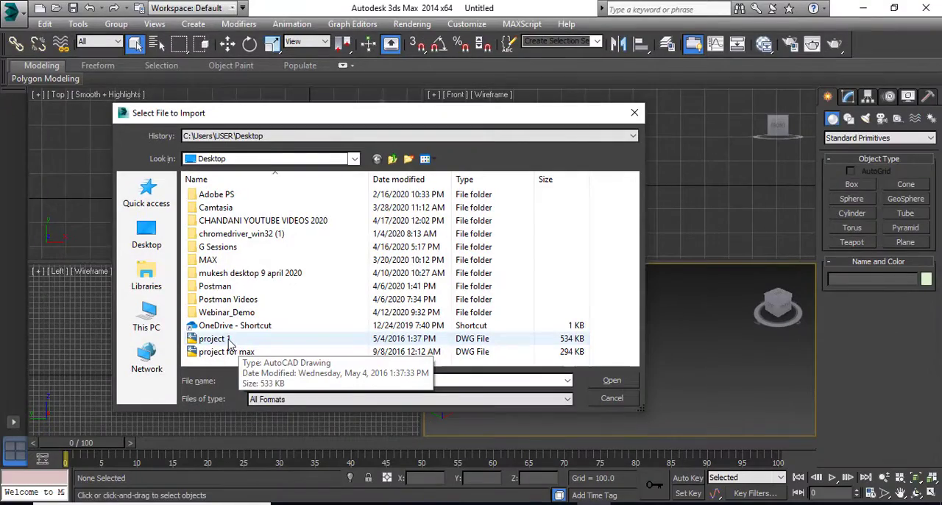
click(232, 340)
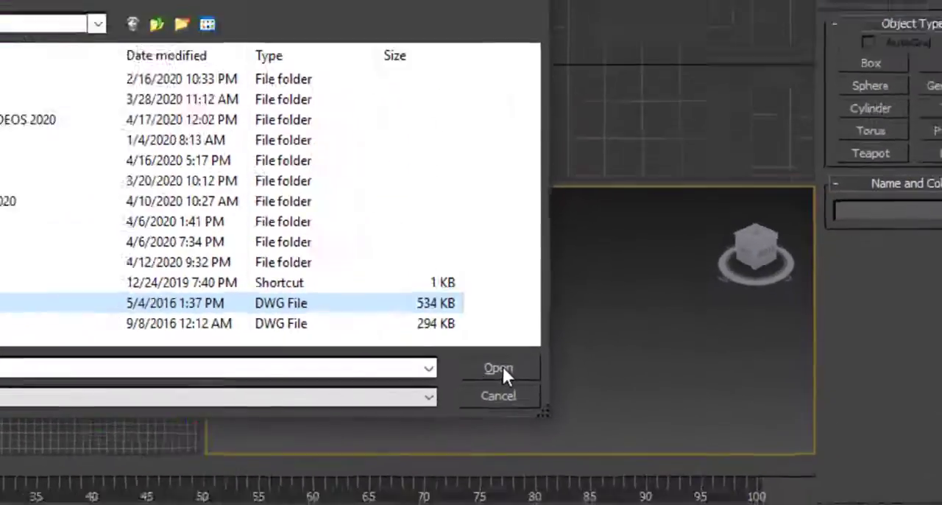
click(612, 380)
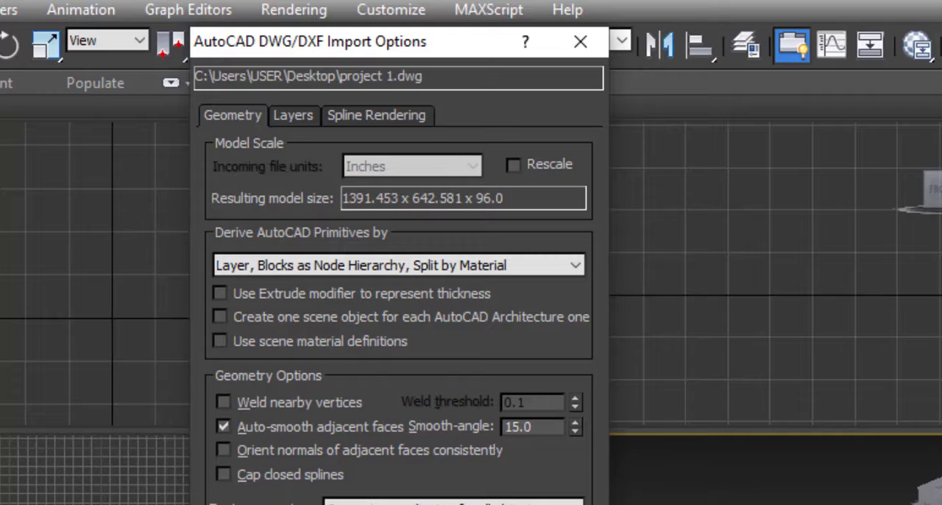
Enable rescaling with Inches as the incoming file units and complete the DWG import
click(512, 165)
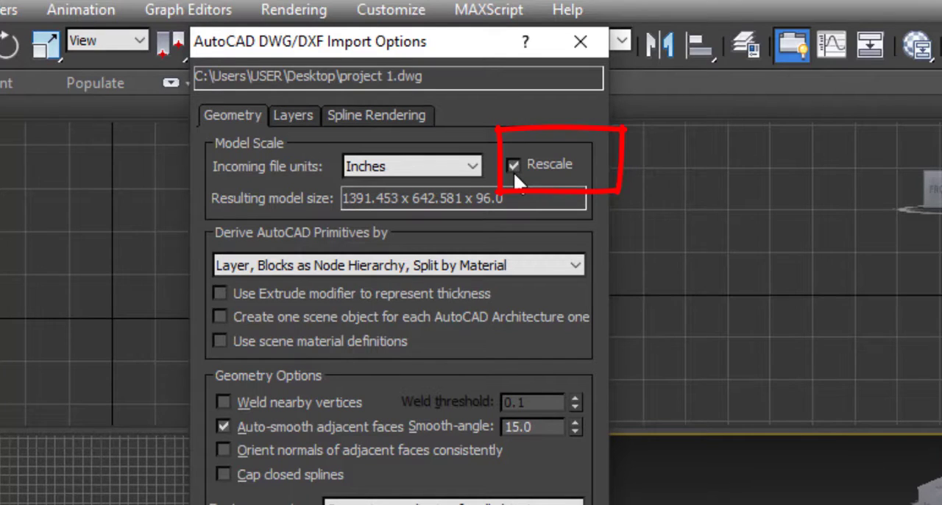
click(472, 171)
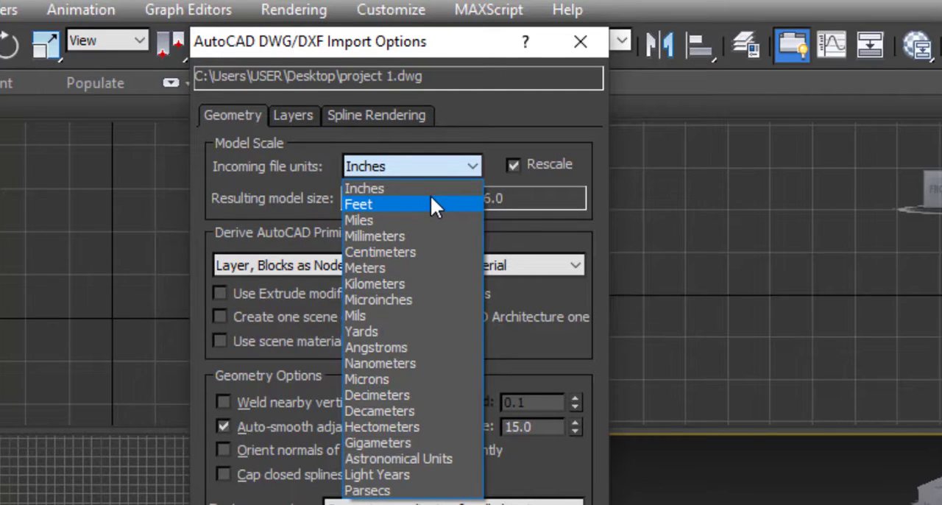
click(433, 171)
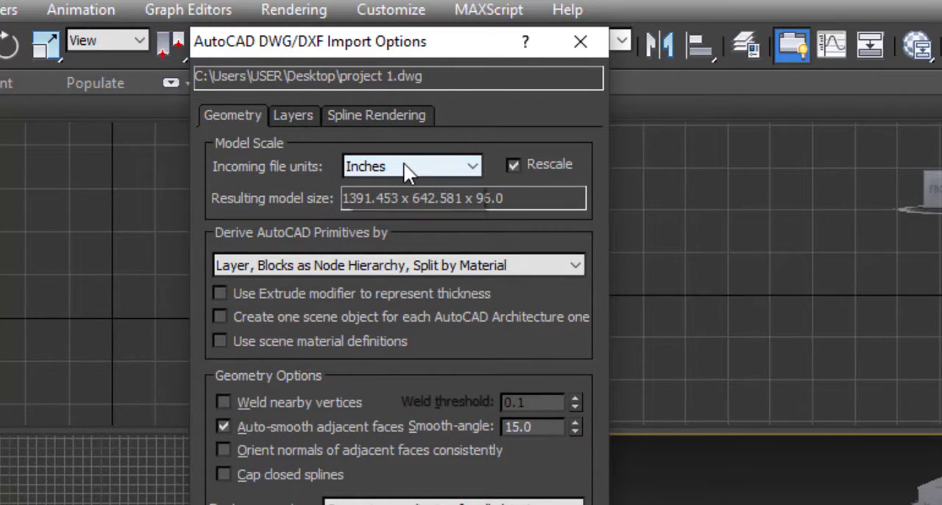
click(404, 164)
click(405, 186)
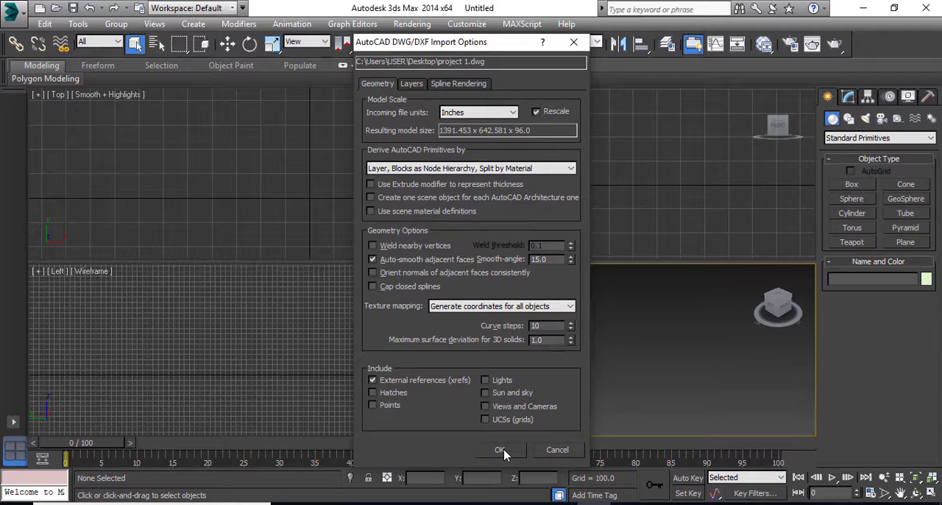
click(500, 450)
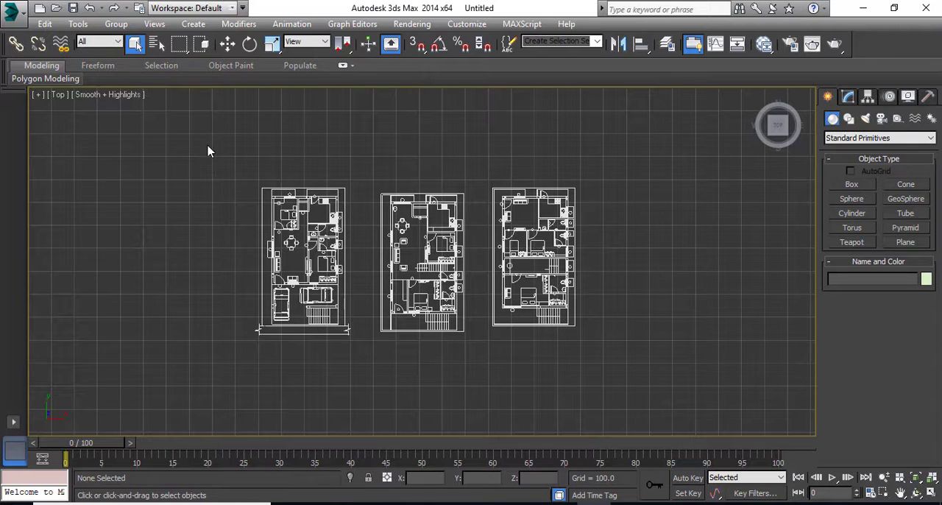
Select all the imported floor plans and move them together to the grid origin, placing the origin beside the middle plan
drag(208, 145, 666, 385)
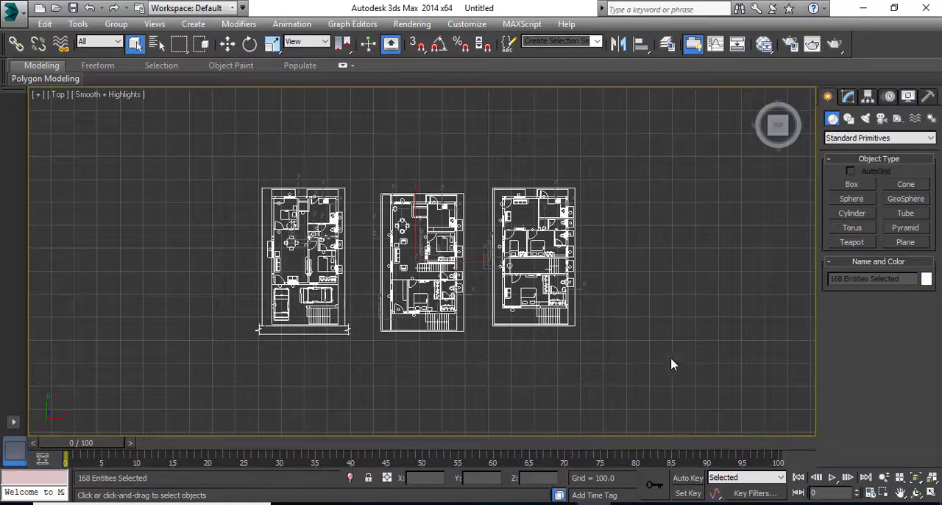
key(w)
scroll(721, 340, down, 5)
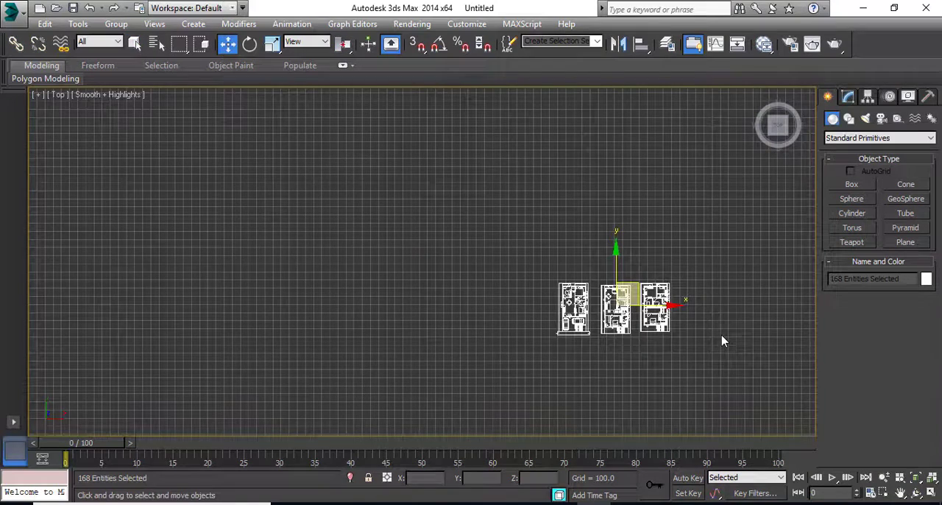
scroll(721, 340, down, 2)
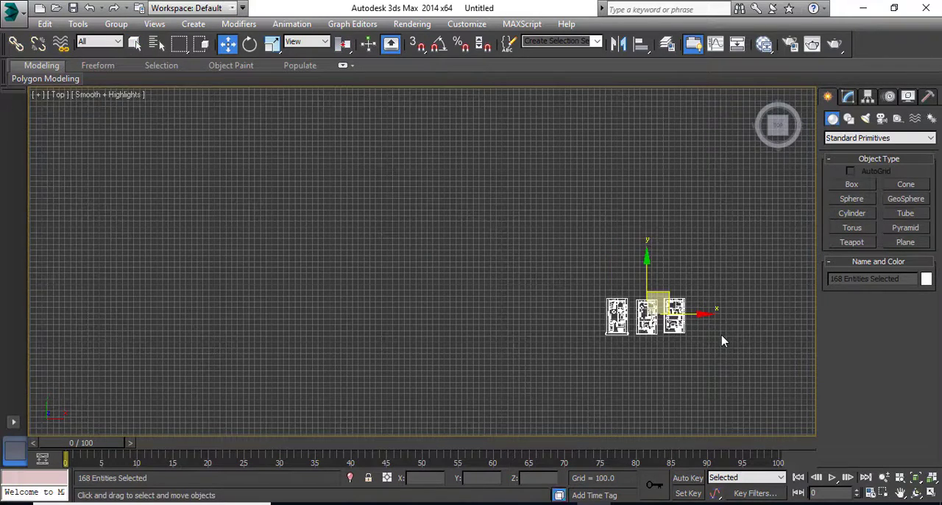
scroll(721, 338, down, 3)
scroll(720, 335, down, 2)
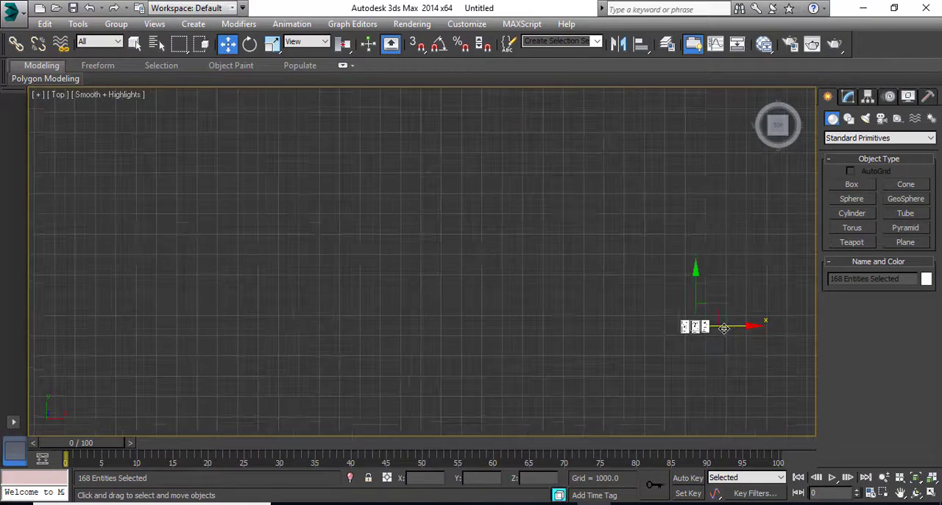
drag(718, 314, 447, 244)
scroll(643, 317, down, 4)
scroll(645, 318, down, 3)
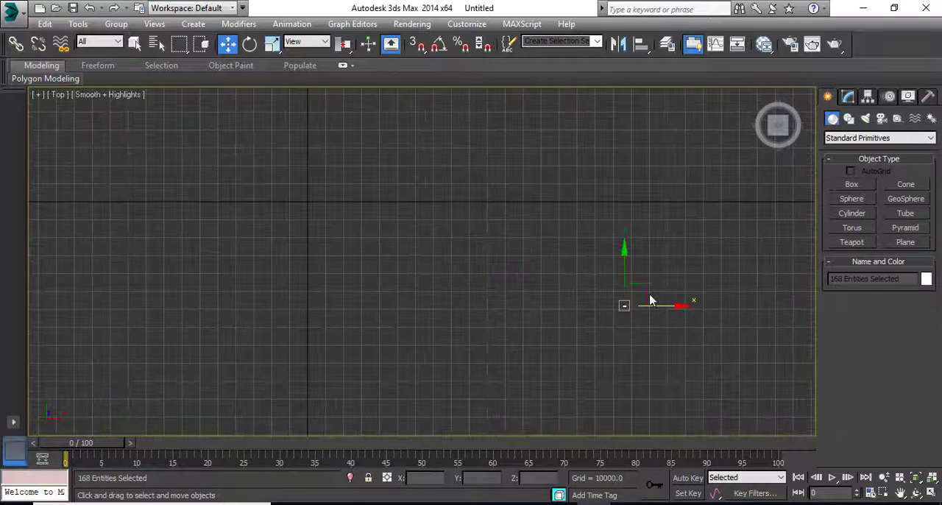
drag(645, 293, 320, 193)
scroll(316, 193, up, 6)
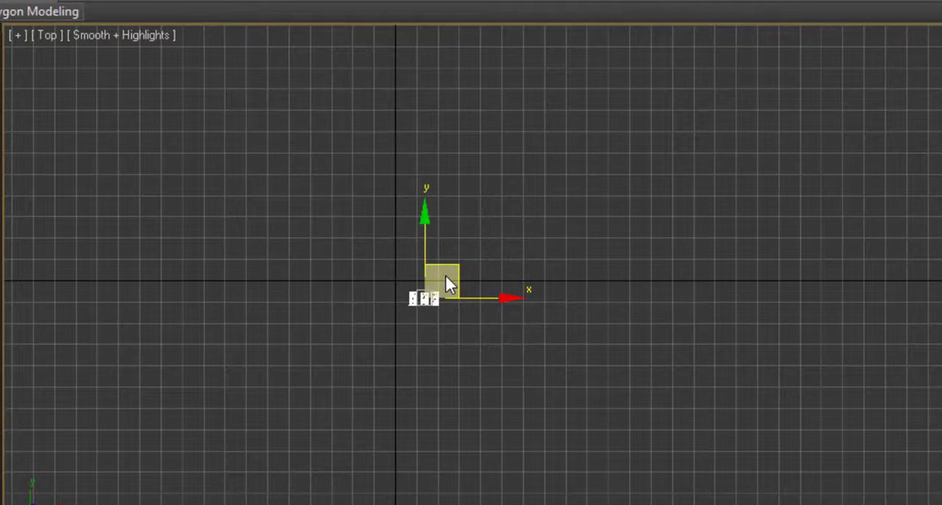
drag(456, 269, 430, 257)
scroll(383, 283, up, 8)
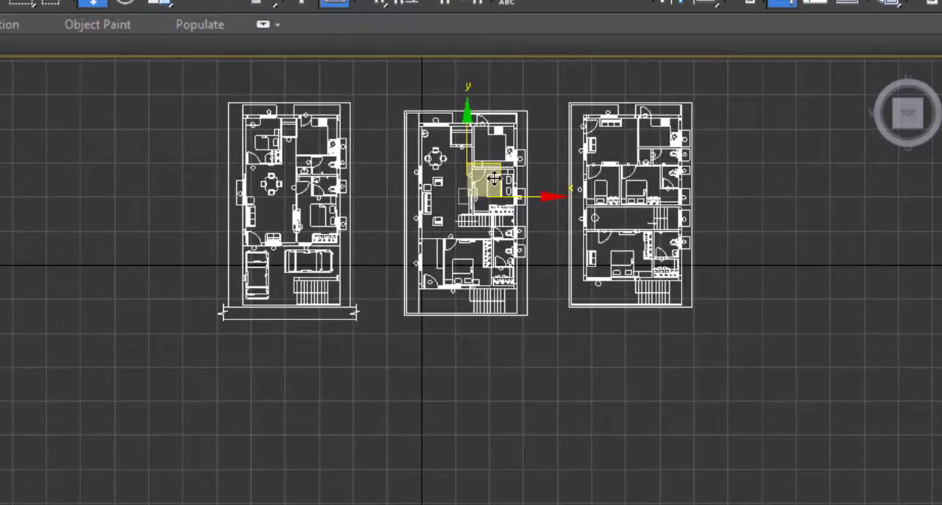
drag(667, 152, 733, 165)
Delete the tall vertical furniture object standing on each of the three floor plans in the Perspective view
mouse_move(523, 198)
mouse_down()
mouse_move(506, 203)
mouse_move(515, 212)
mouse_up()
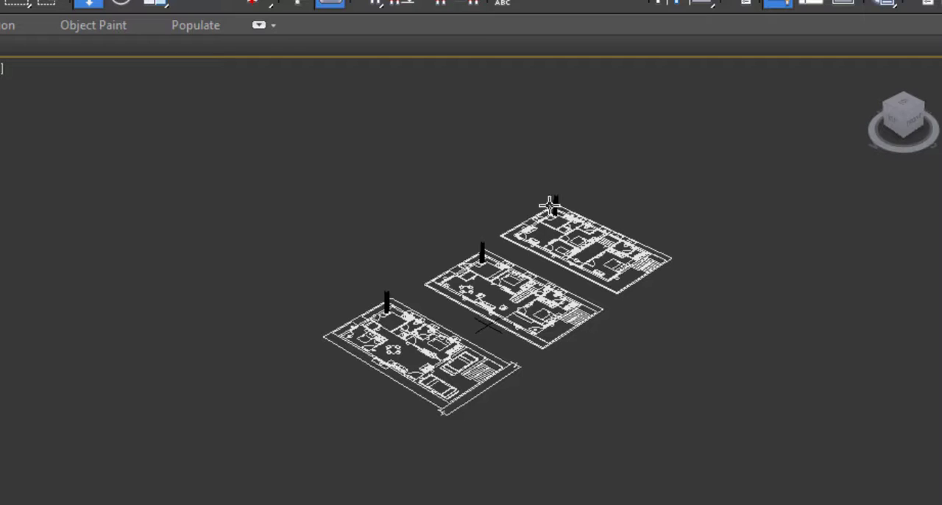
scroll(559, 197, up, 2)
scroll(559, 197, up, 2)
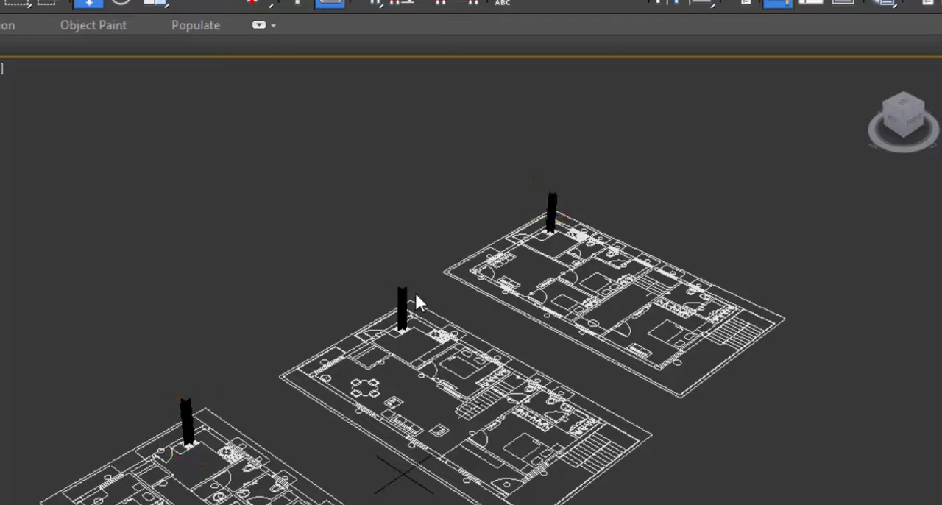
drag(373, 295, 371, 304)
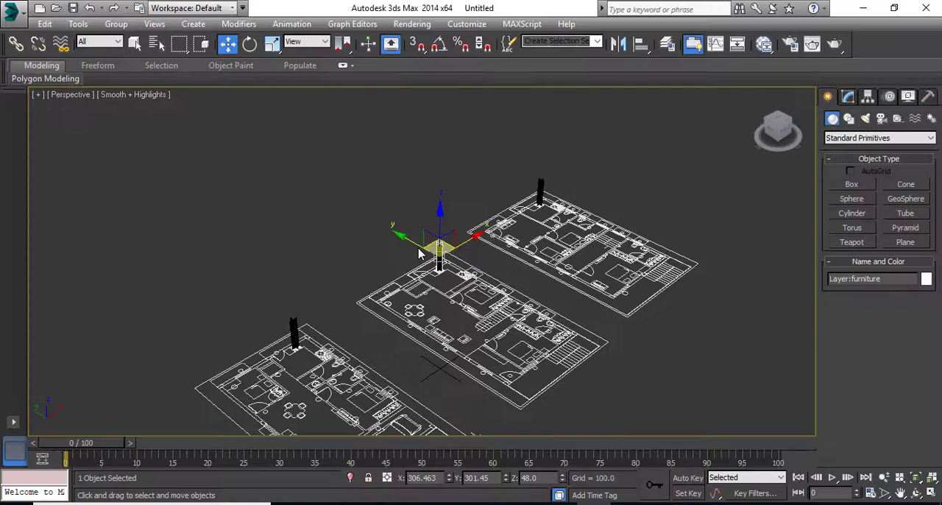
click(491, 198)
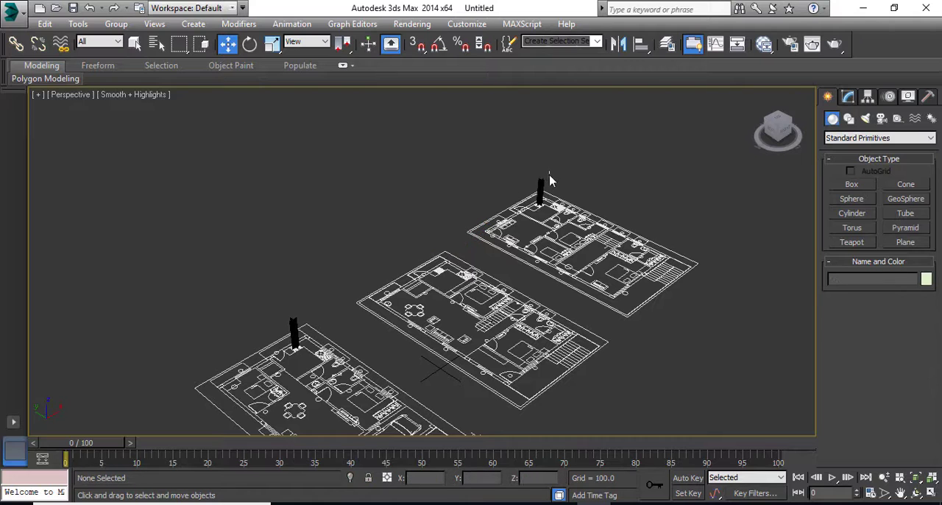
drag(549, 172, 536, 183)
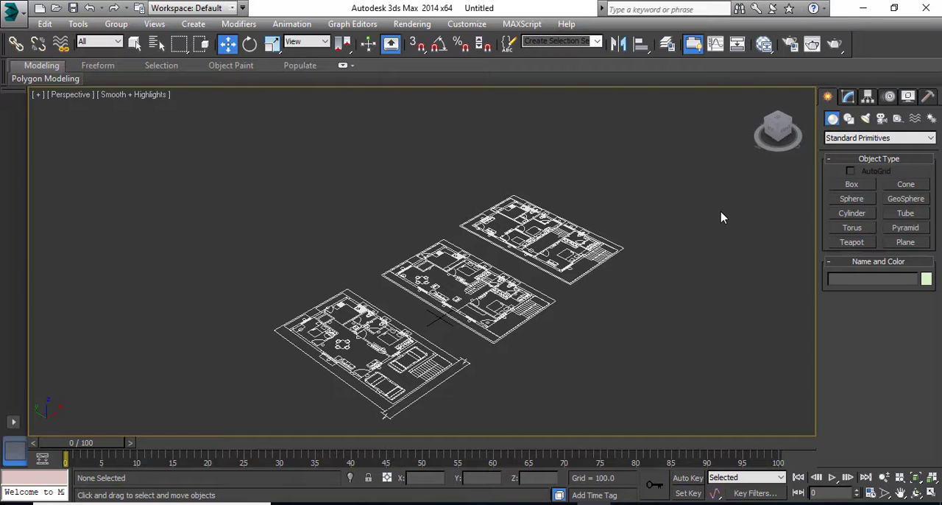
Return to the Top view and set the display units to US Standard, Decimal Inches
key(t)
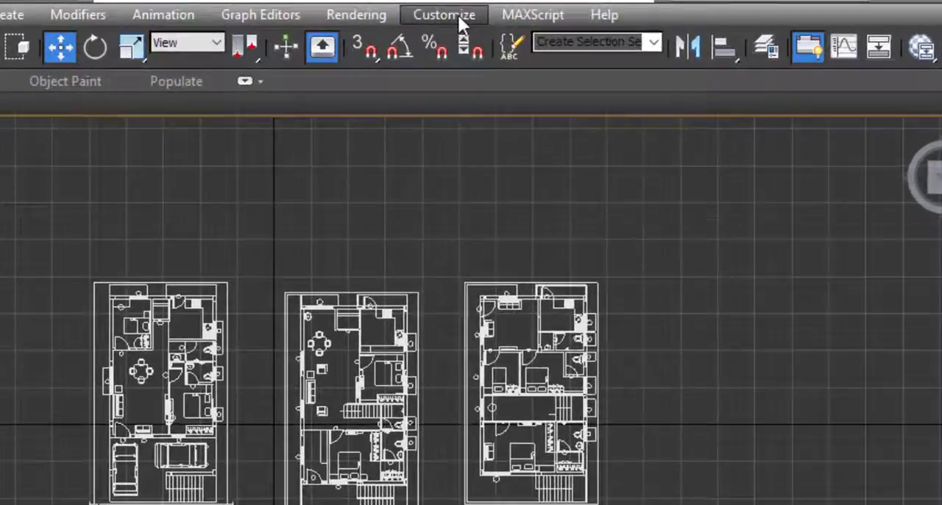
click(336, 11)
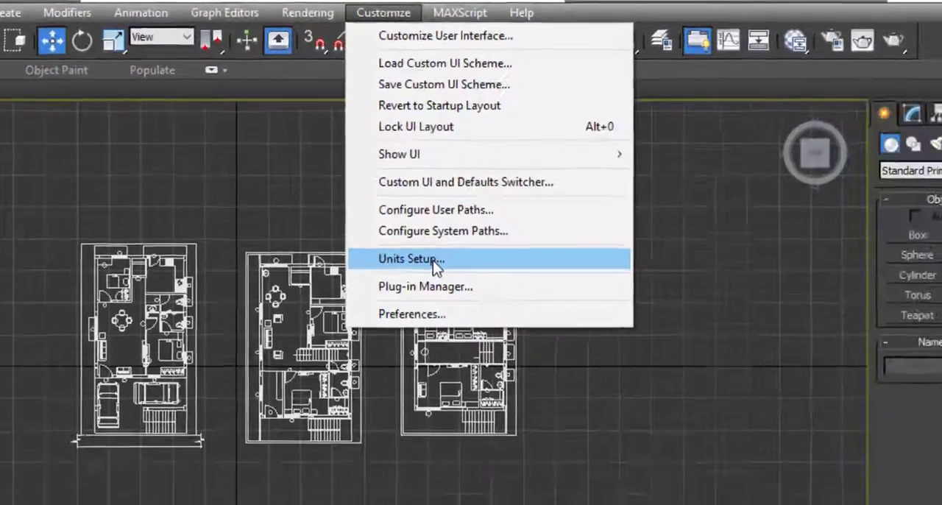
click(519, 326)
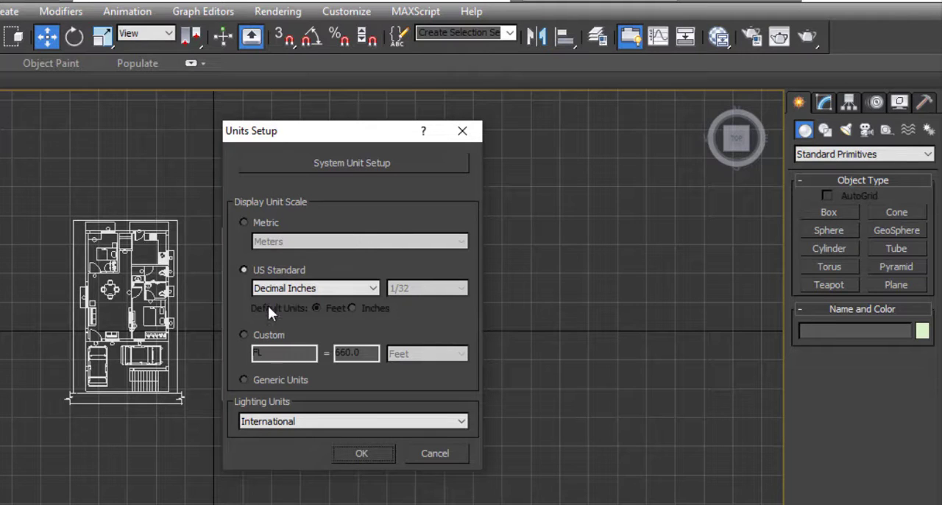
click(243, 270)
click(361, 453)
Select all three floor plans and group them under the name "original plan"
scroll(487, 454, up, 2)
scroll(487, 449, down, 2)
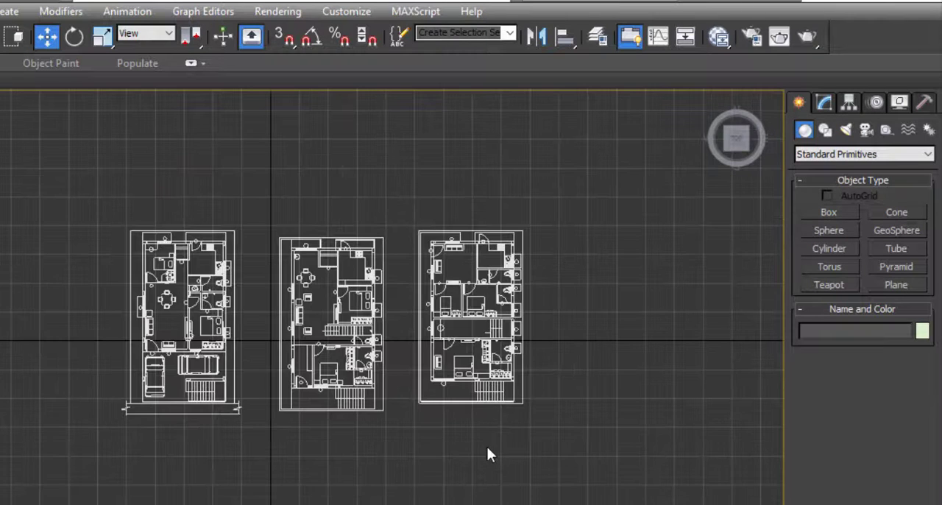
middle_drag(532, 464, 509, 464)
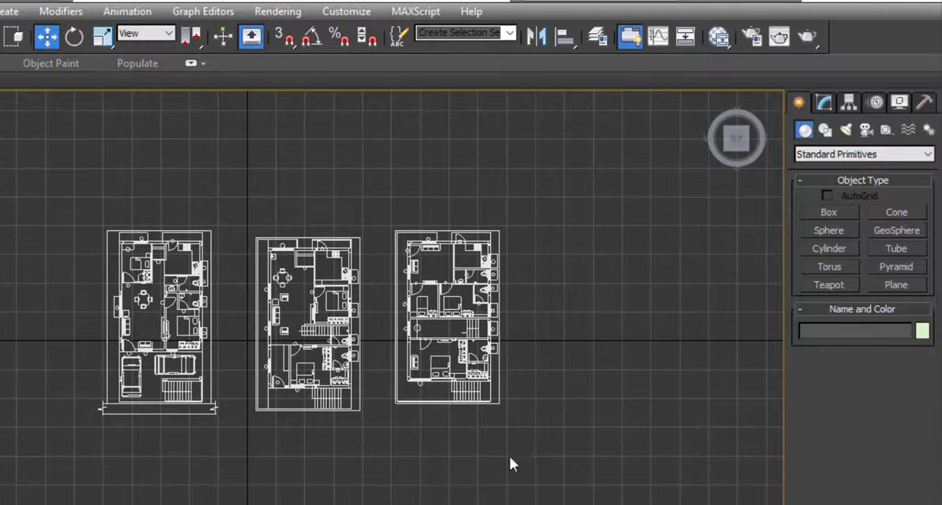
drag(49, 199, 544, 468)
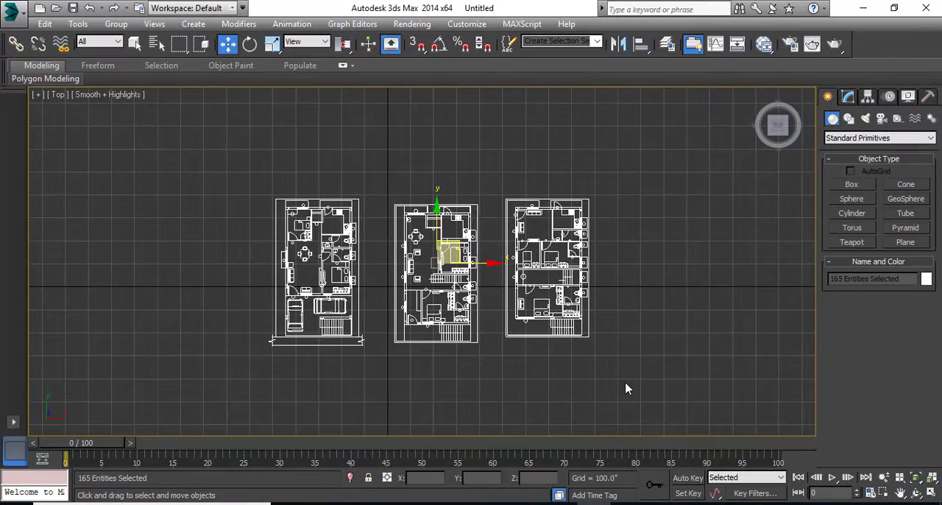
click(116, 24)
click(130, 41)
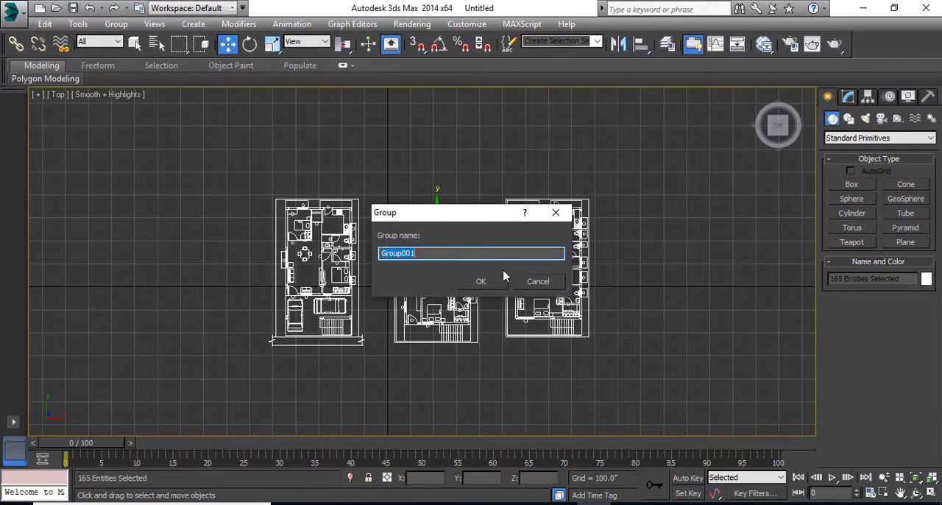
text(original plan)
click(484, 282)
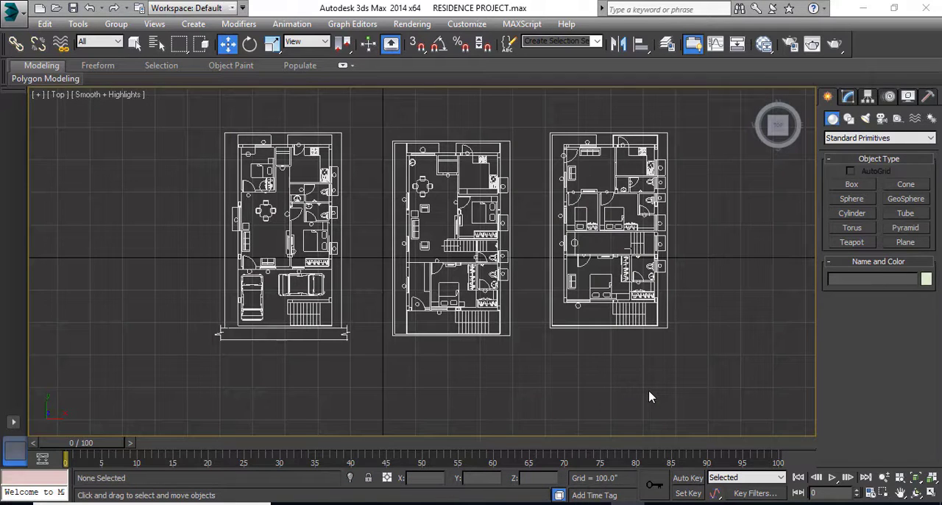
Save the scene as "RESIDENCE PROJECT" on the Desktop in 3ds Max format, replacing the existing file
click(22, 19)
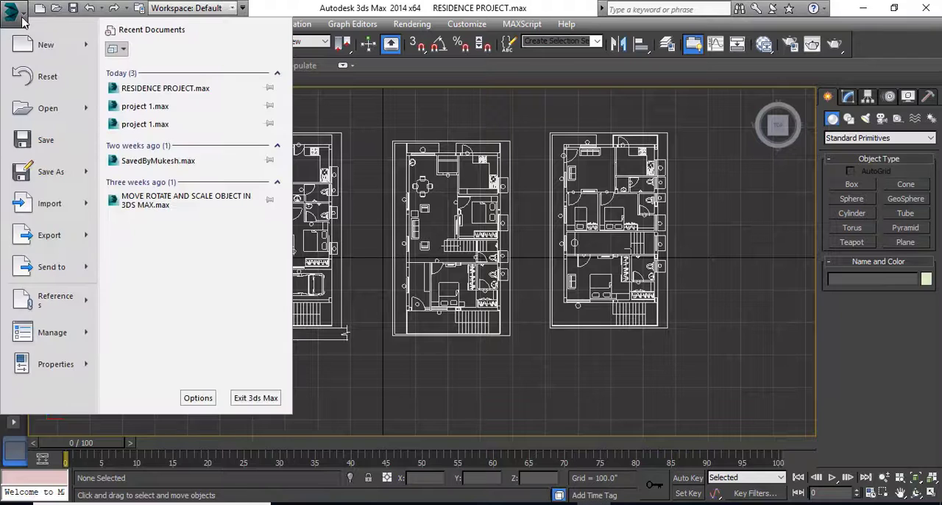
click(50, 176)
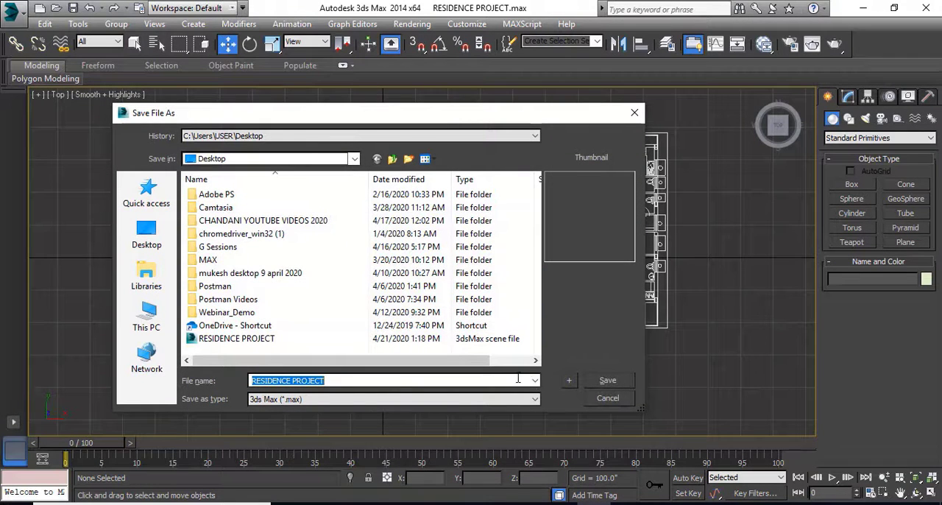
click(611, 383)
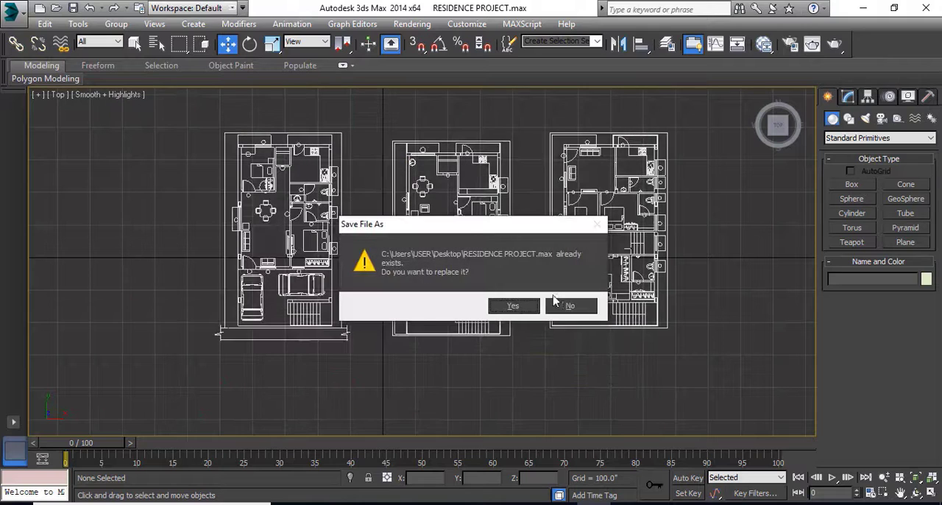
click(513, 306)
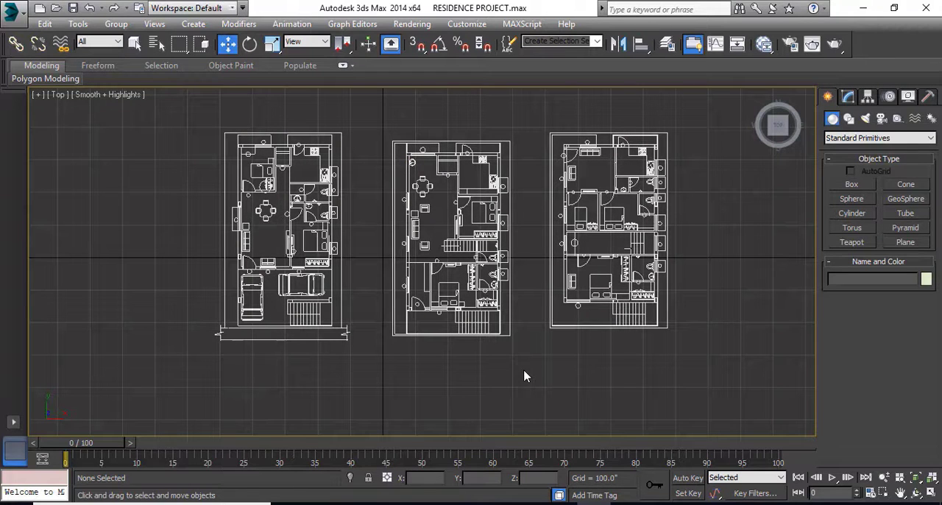